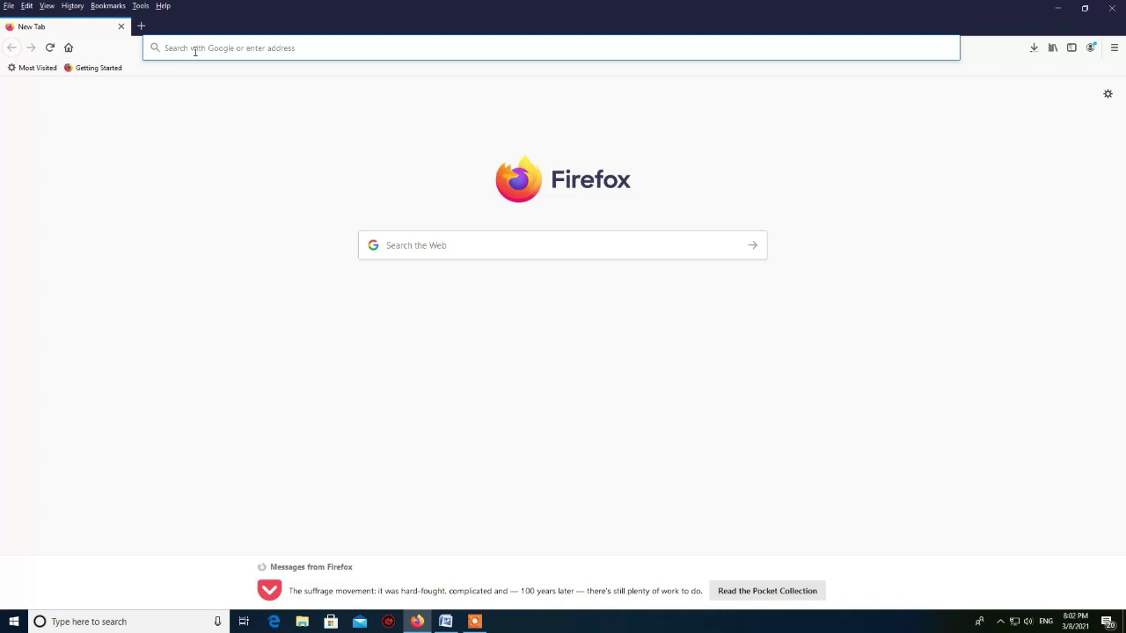
pyautogui.write('https://www.gsebeservice.com/')
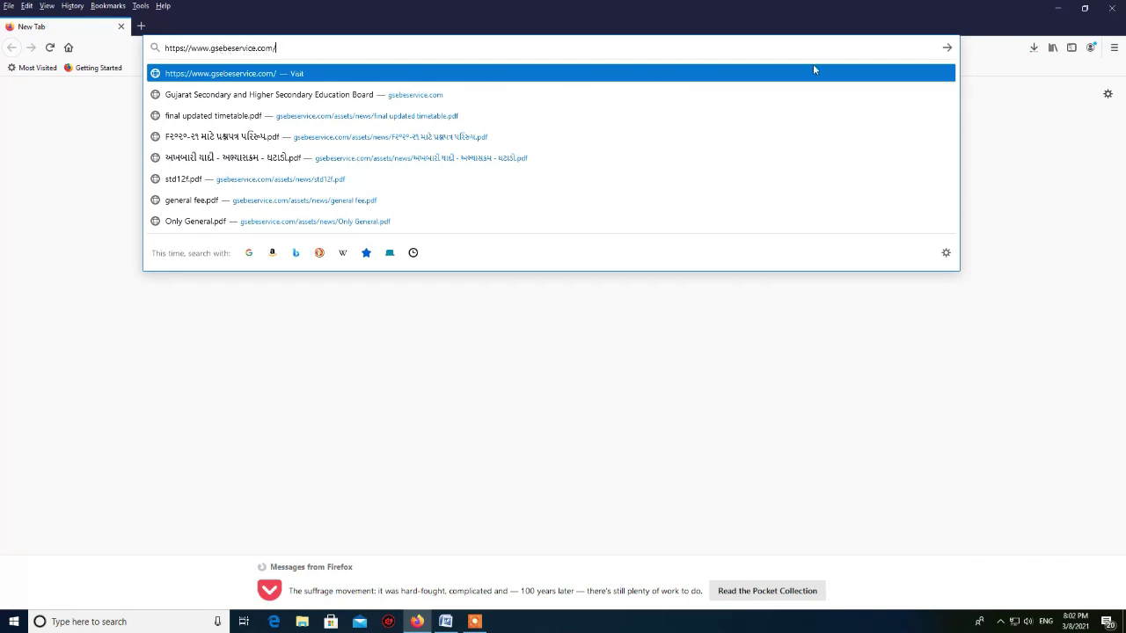
pyautogui.click(946, 48)
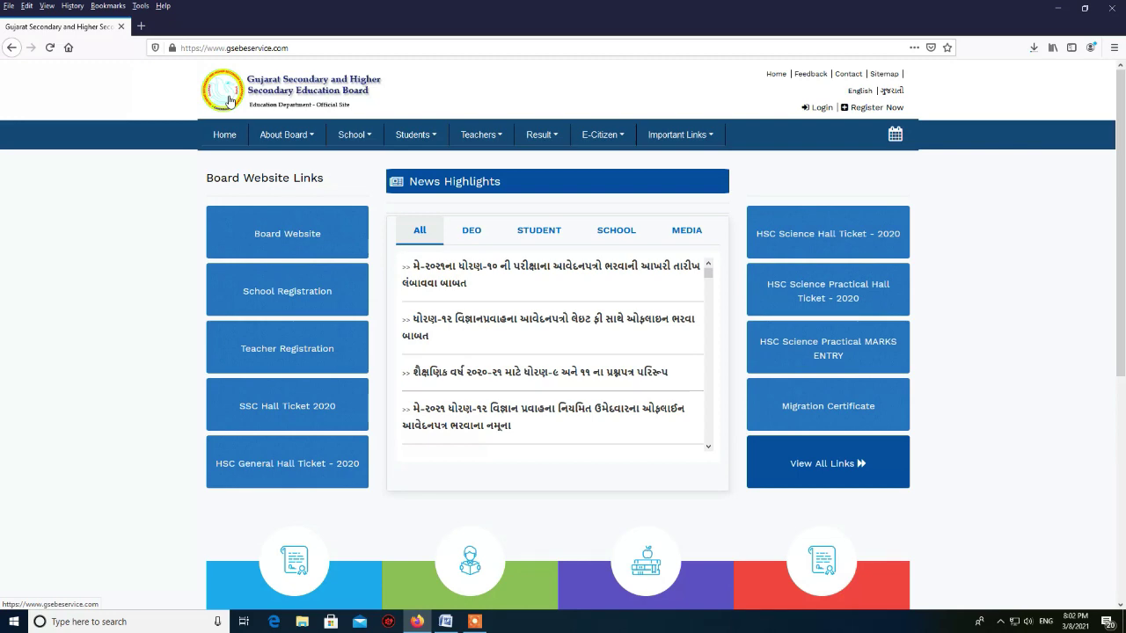
pyautogui.scroll(-3, 1051, 205)
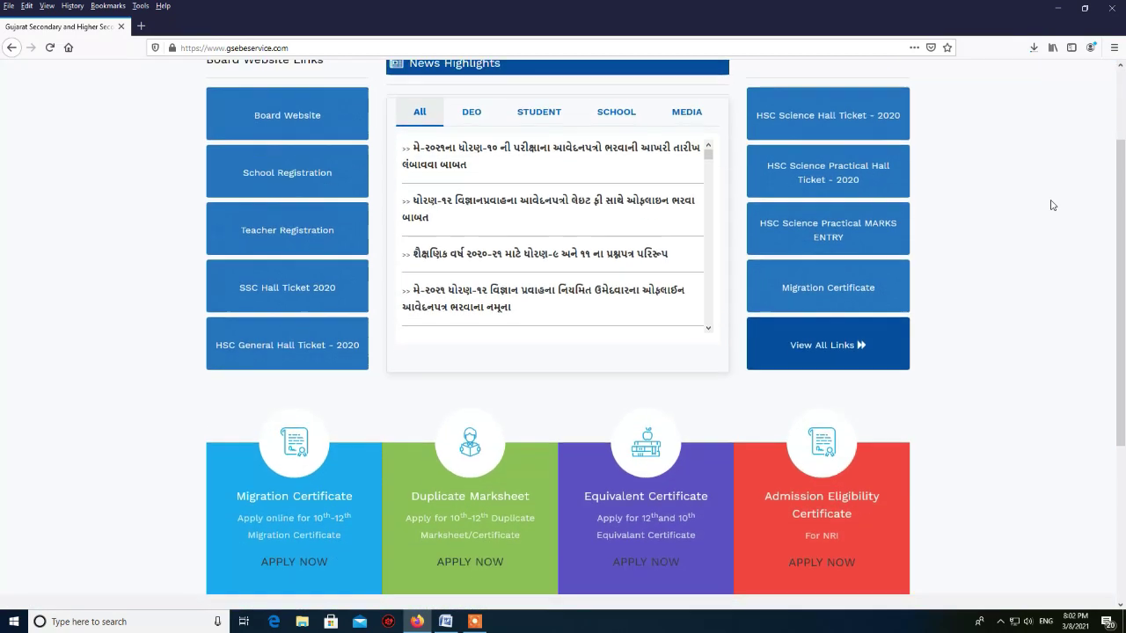
pyautogui.scroll(-3, 1051, 205)
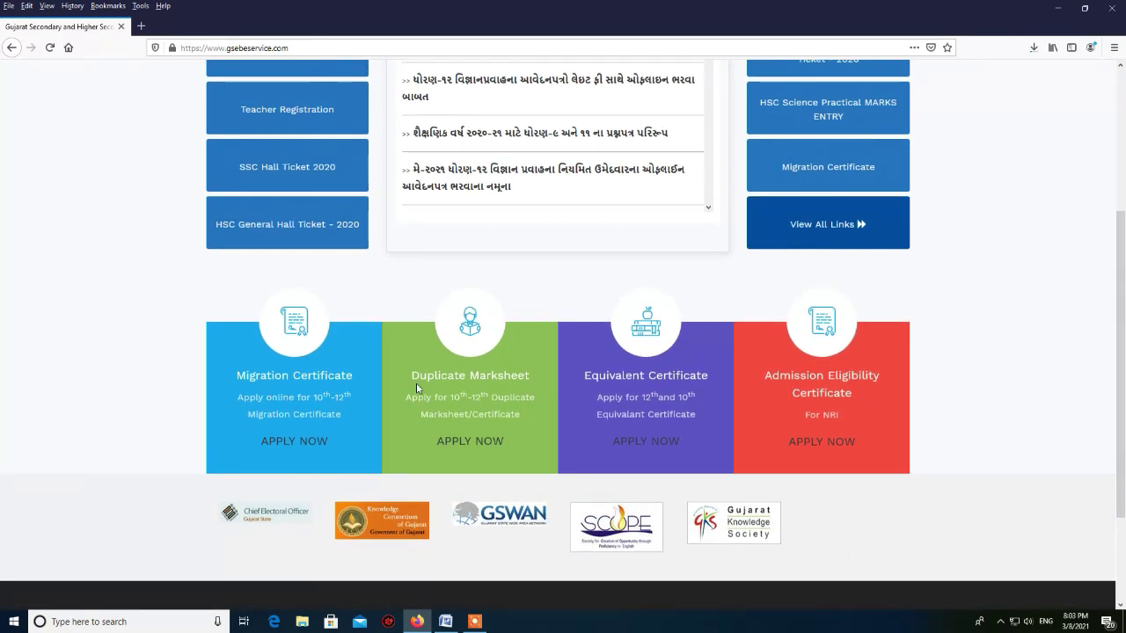
pyautogui.click(490, 449)
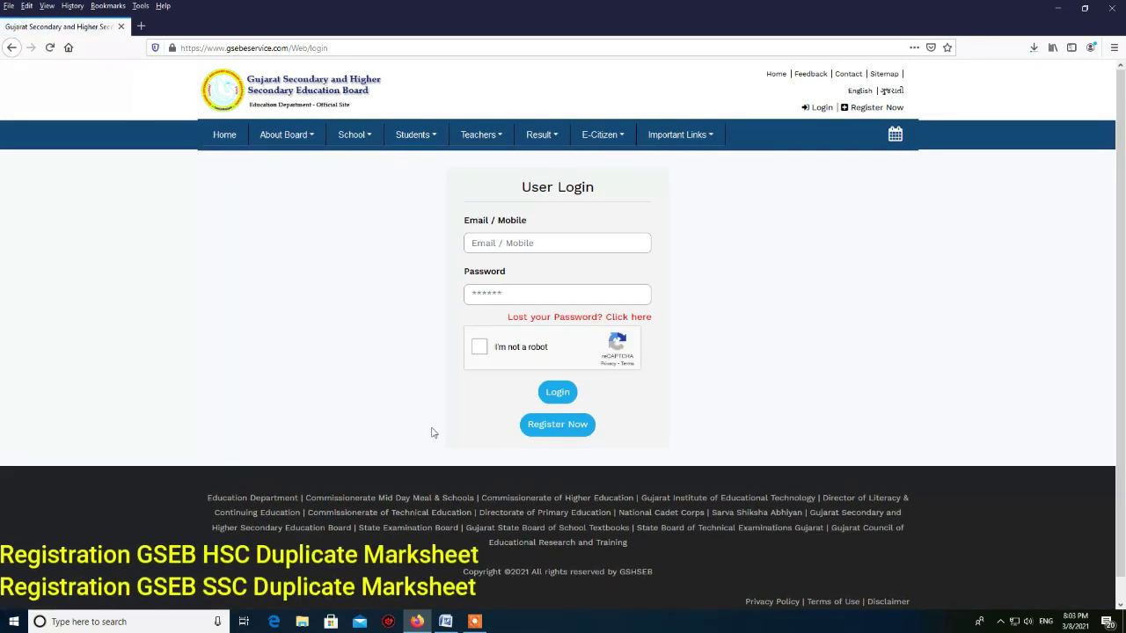
pyautogui.click(564, 433)
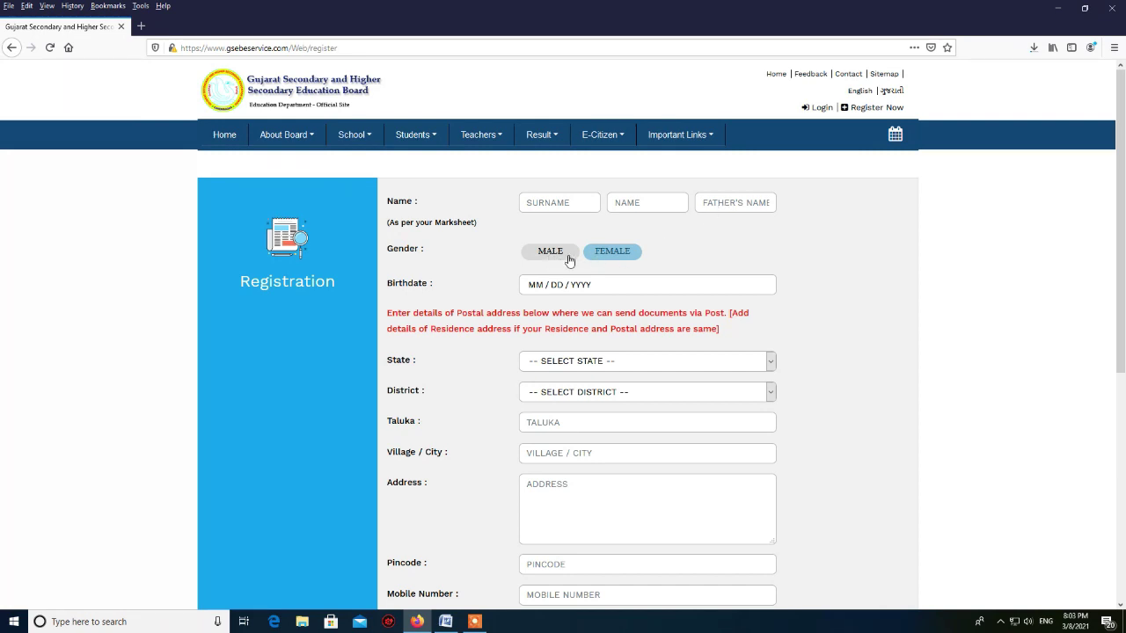
# Examine the registration form's fields, including the State and District options, address, contact details and password
pyautogui.click(626, 368)
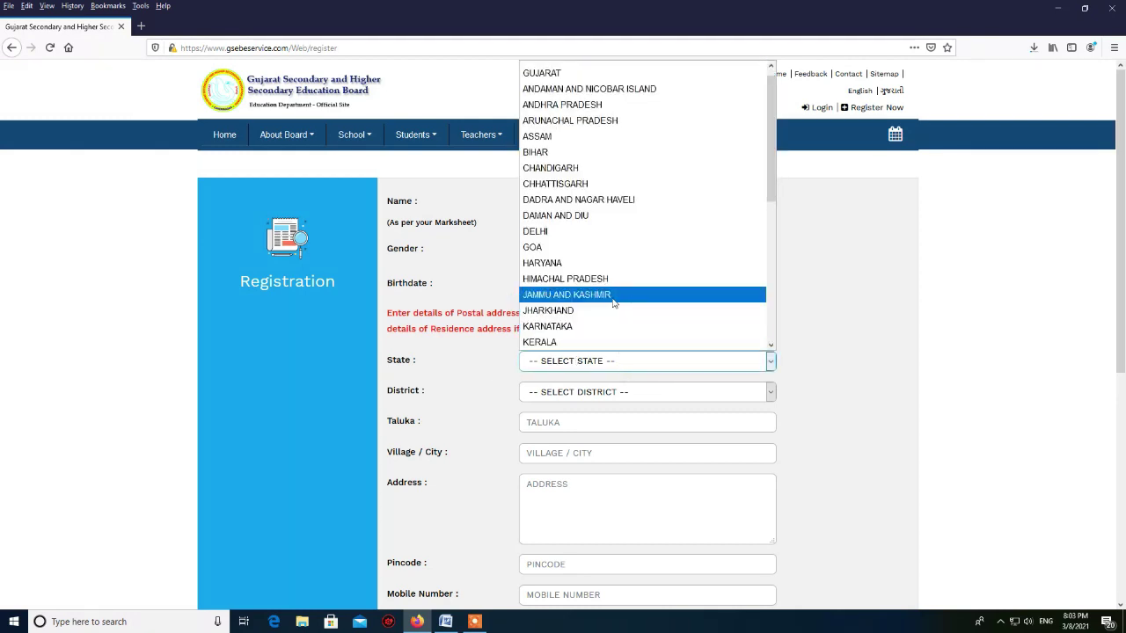
pyautogui.scroll(-2, 614, 302)
pyautogui.scroll(-2, 614, 303)
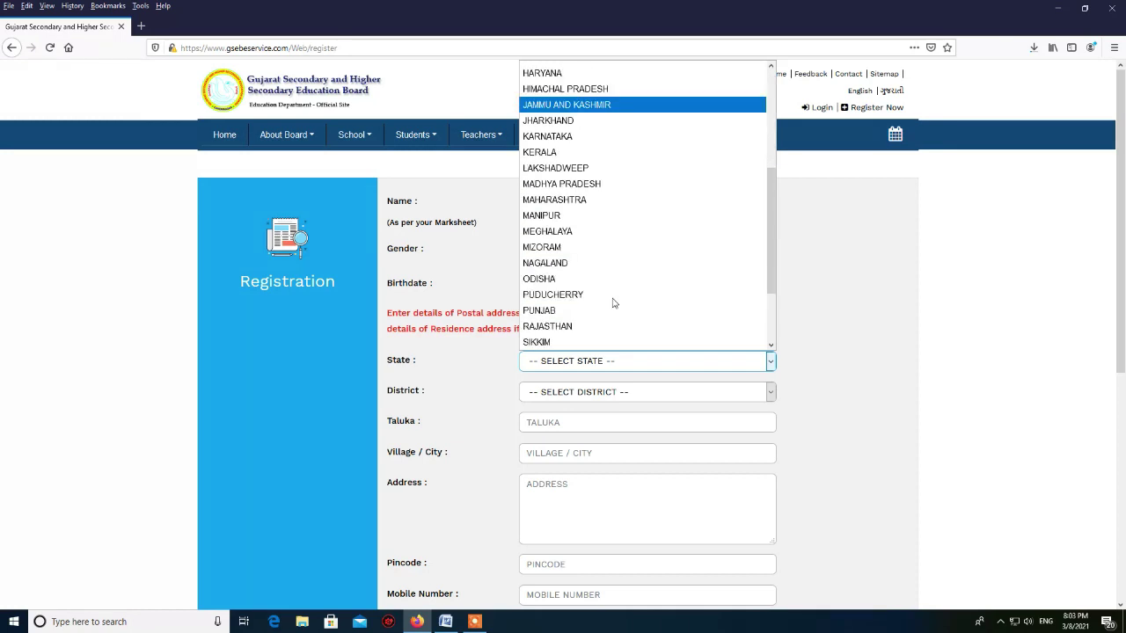
pyautogui.click(592, 398)
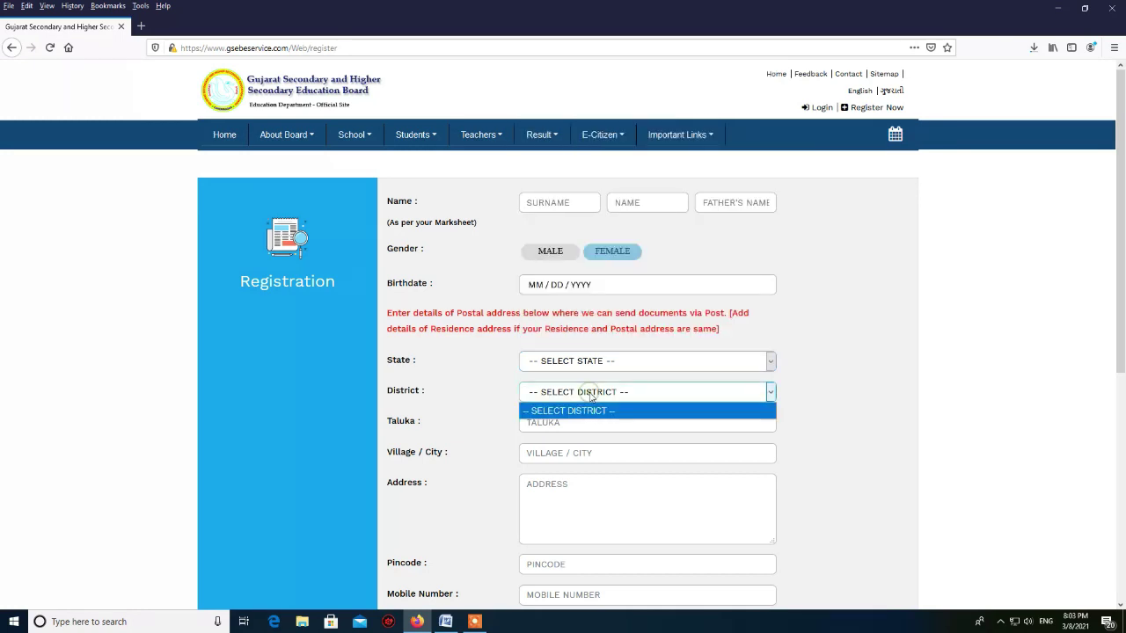
pyautogui.click(592, 399)
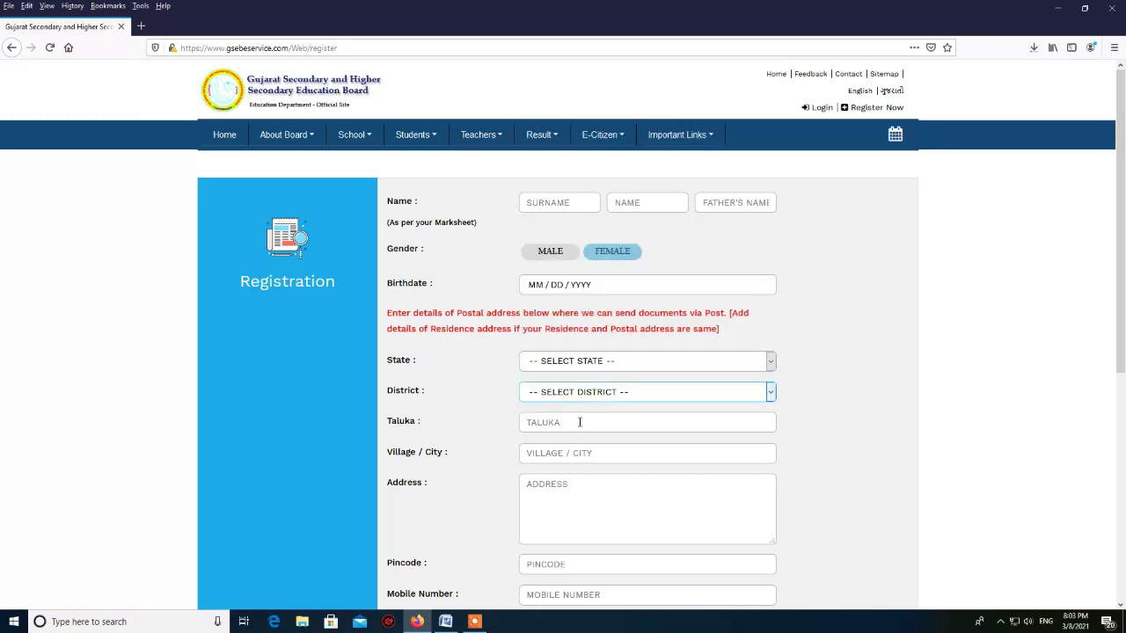
pyautogui.click(572, 491)
pyautogui.scroll(-3, 573, 493)
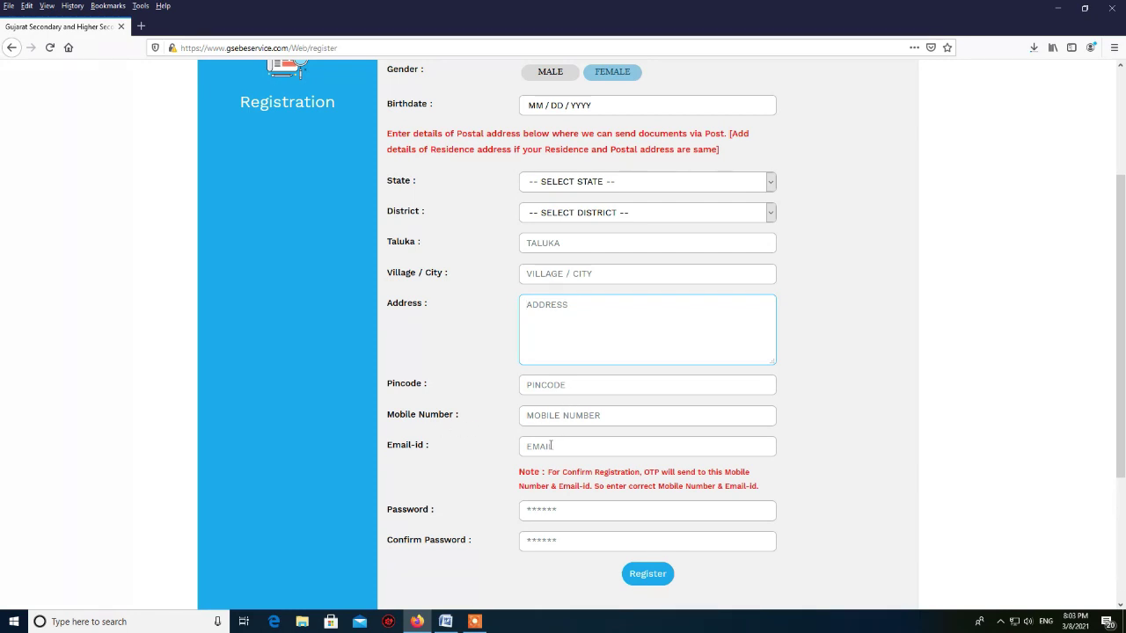
pyautogui.scroll(-3, 778, 462)
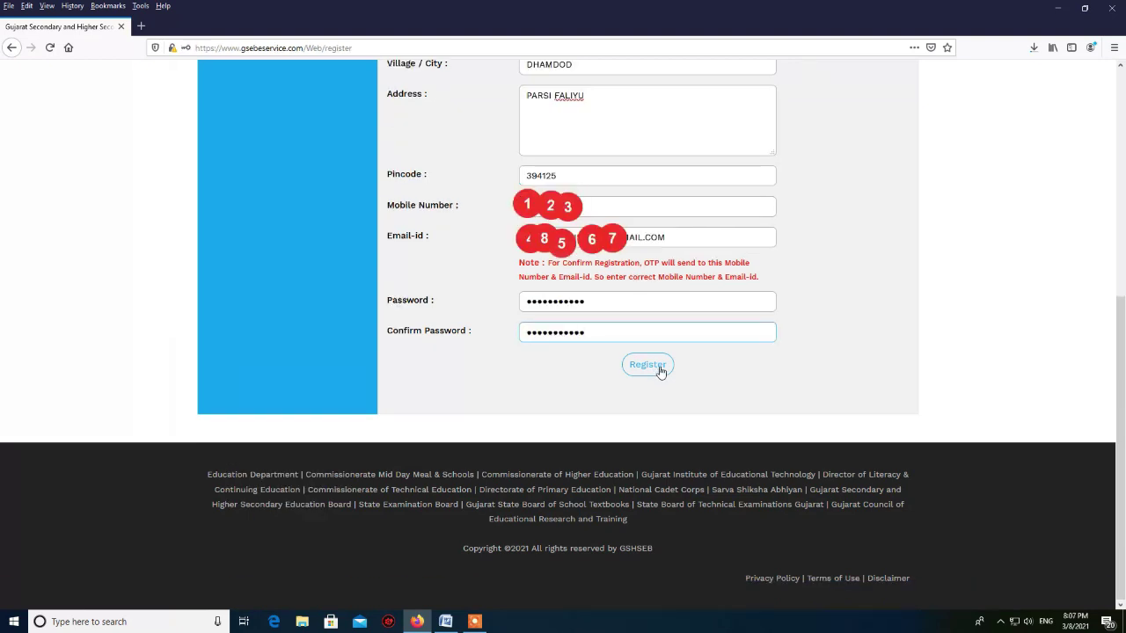
# Submit the completed registration form and the one-time verification code, dismissing the browser's offer to save the login
pyautogui.click(661, 371)
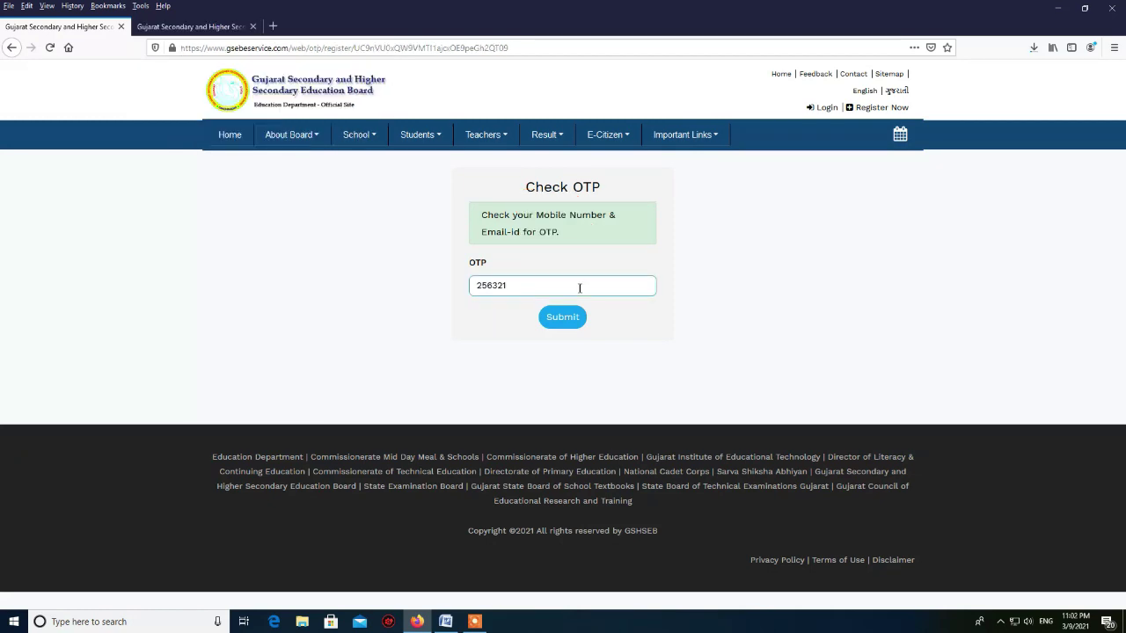
pyautogui.click(567, 319)
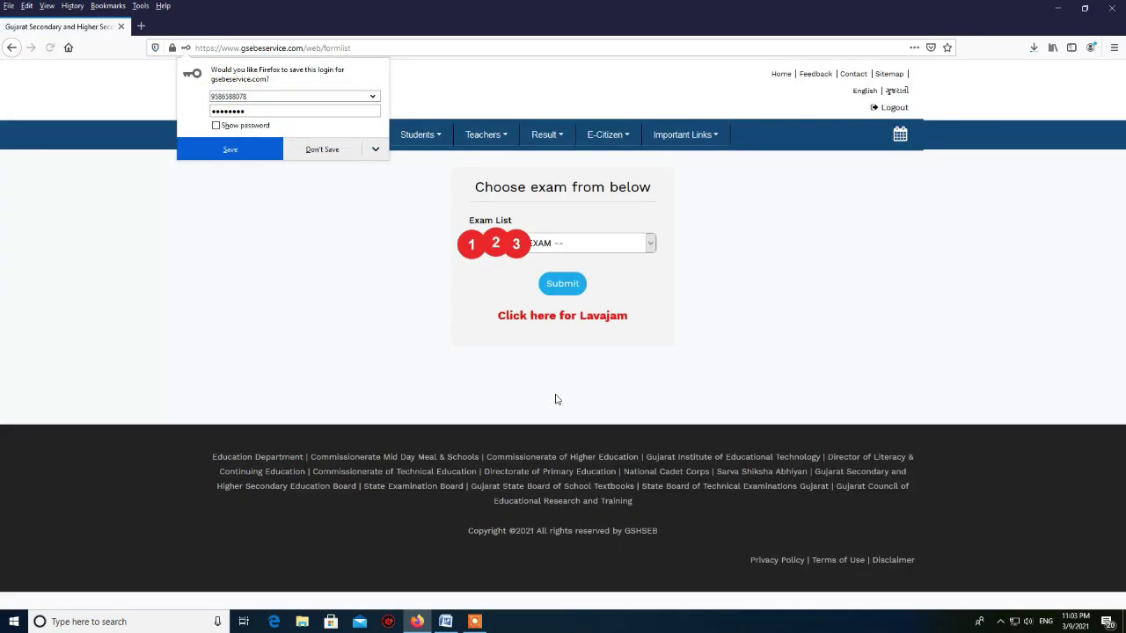
pyautogui.click(555, 399)
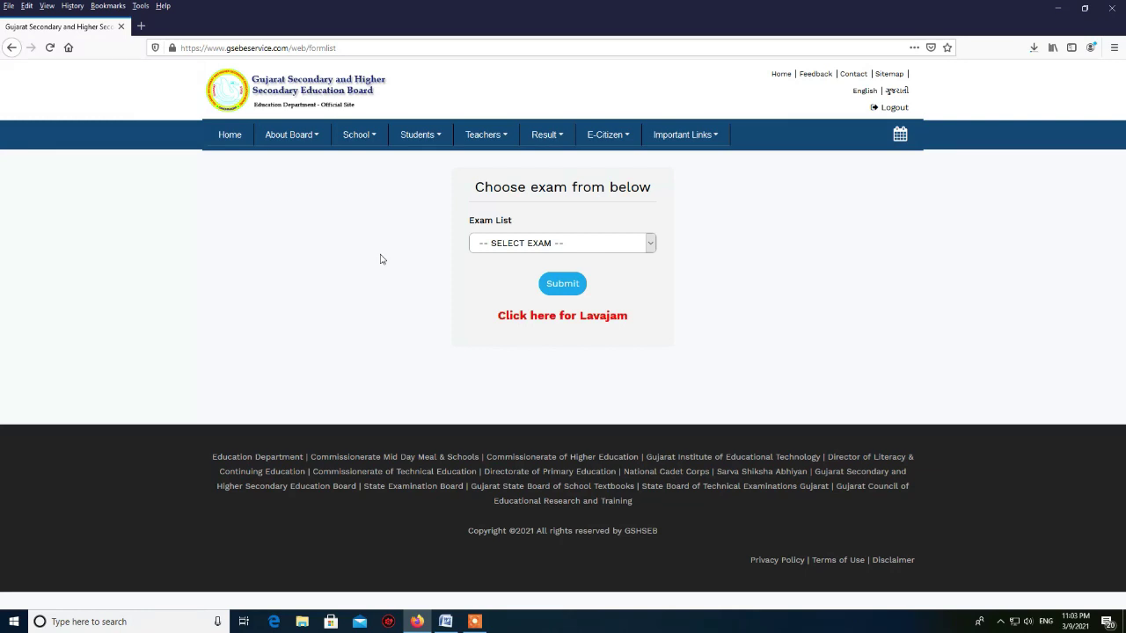
# Choose 12th Duplicate Marksheet/Certificate as the exam service and submit the selection
pyautogui.click(554, 247)
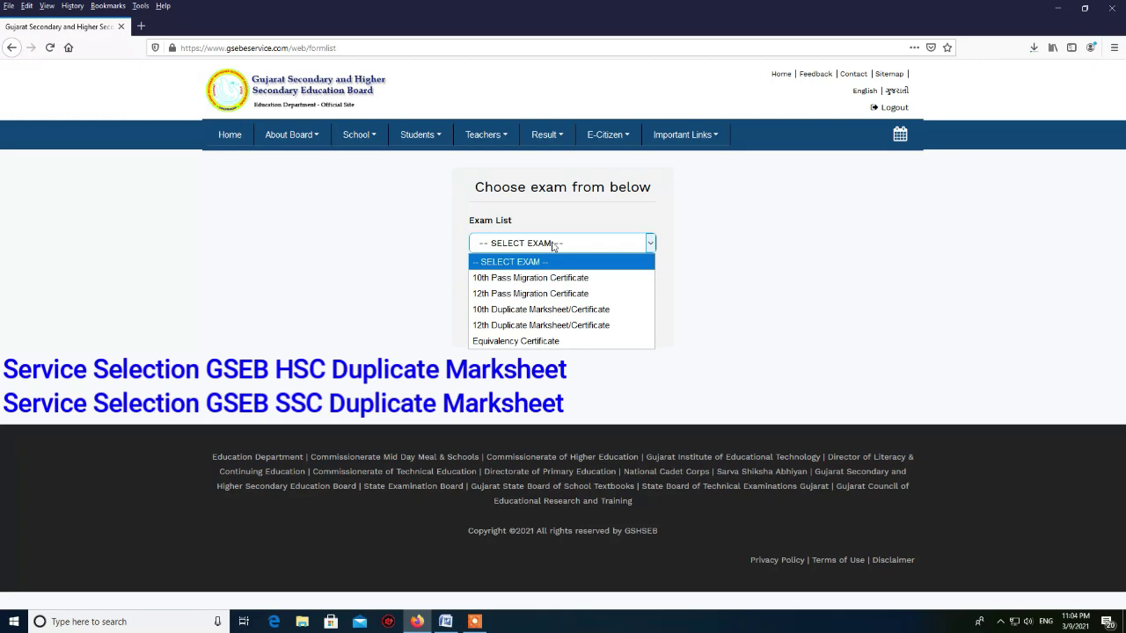
pyautogui.click(584, 326)
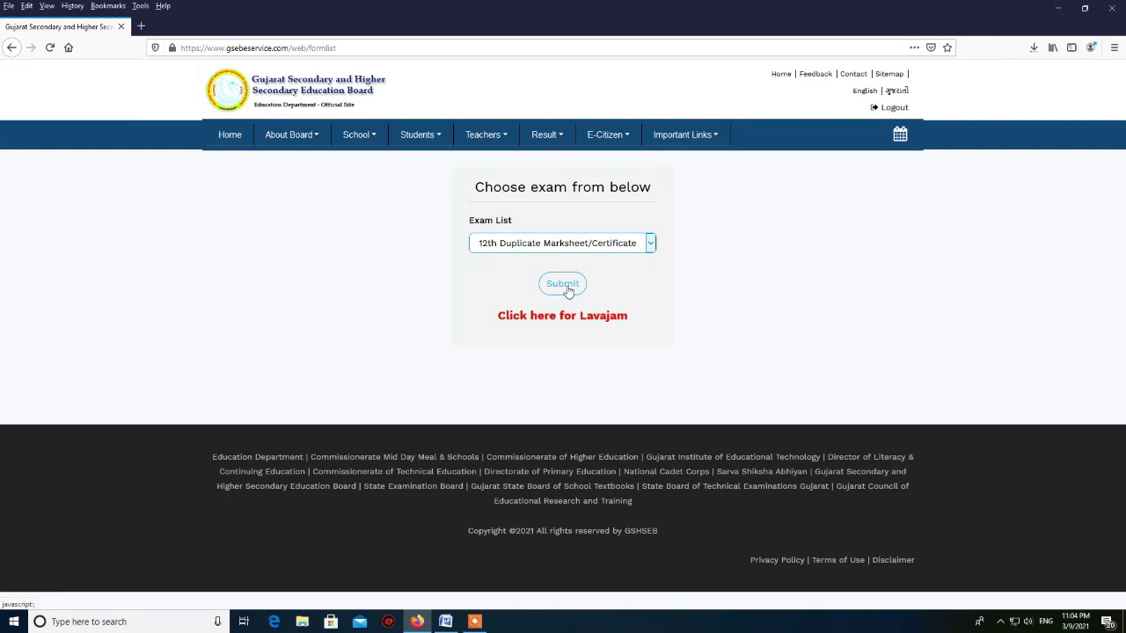
pyautogui.click(566, 288)
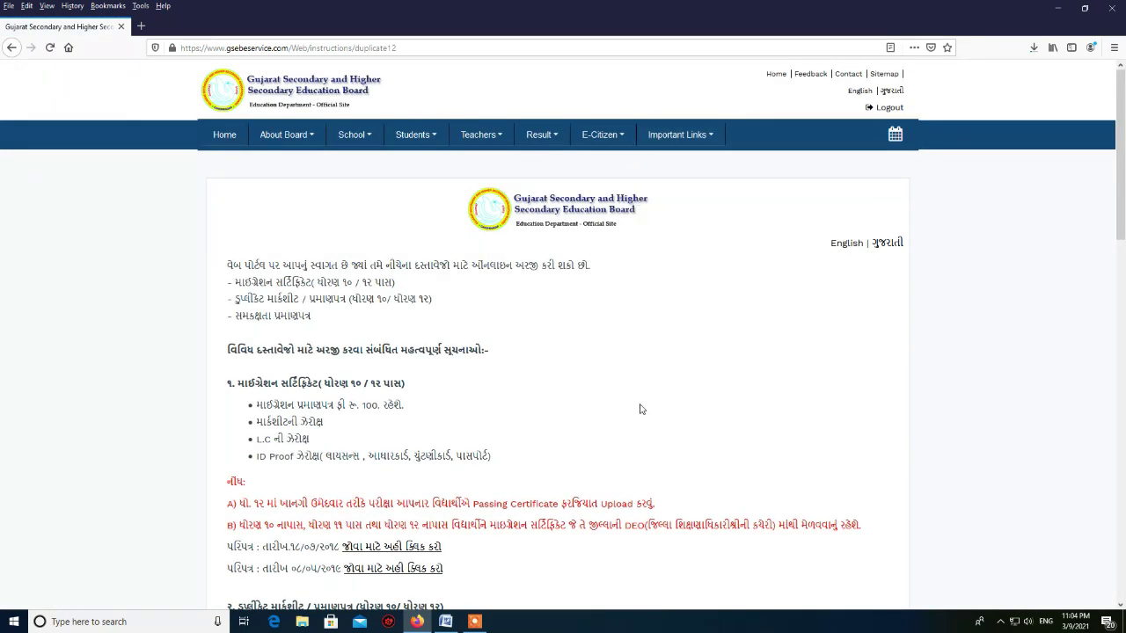
# Read the instructions page, focusing on the list of available documents and the duplicate marksheet/certificate section
pyautogui.moveTo(227, 265); pyautogui.dragTo(319, 265)
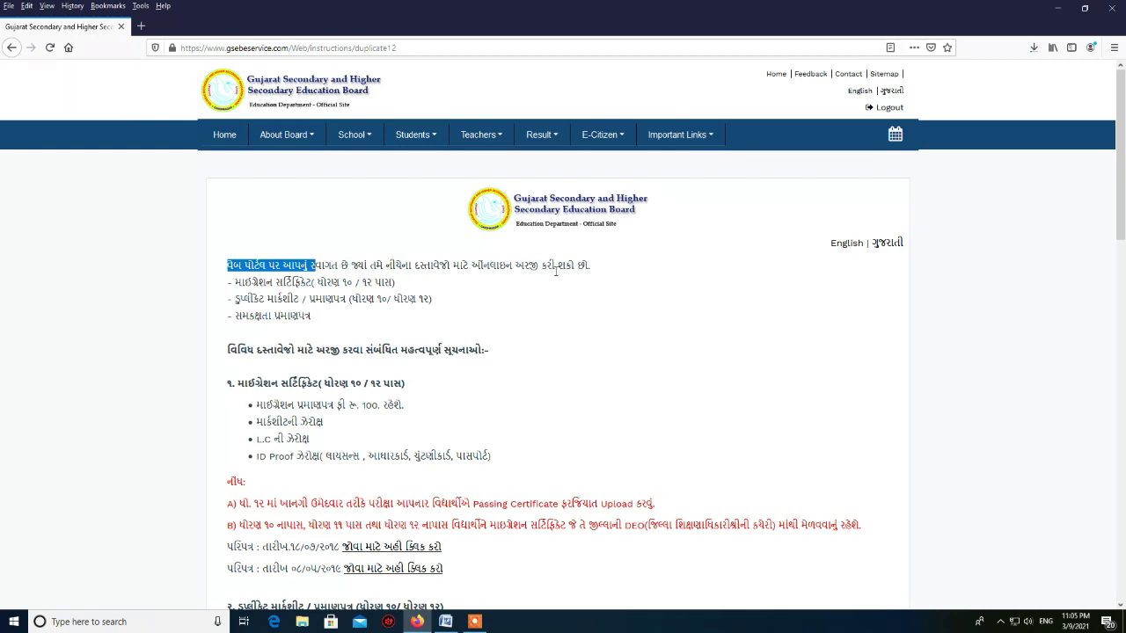
pyautogui.click(276, 285)
pyautogui.moveTo(234, 299); pyautogui.dragTo(360, 299)
pyautogui.click(362, 299)
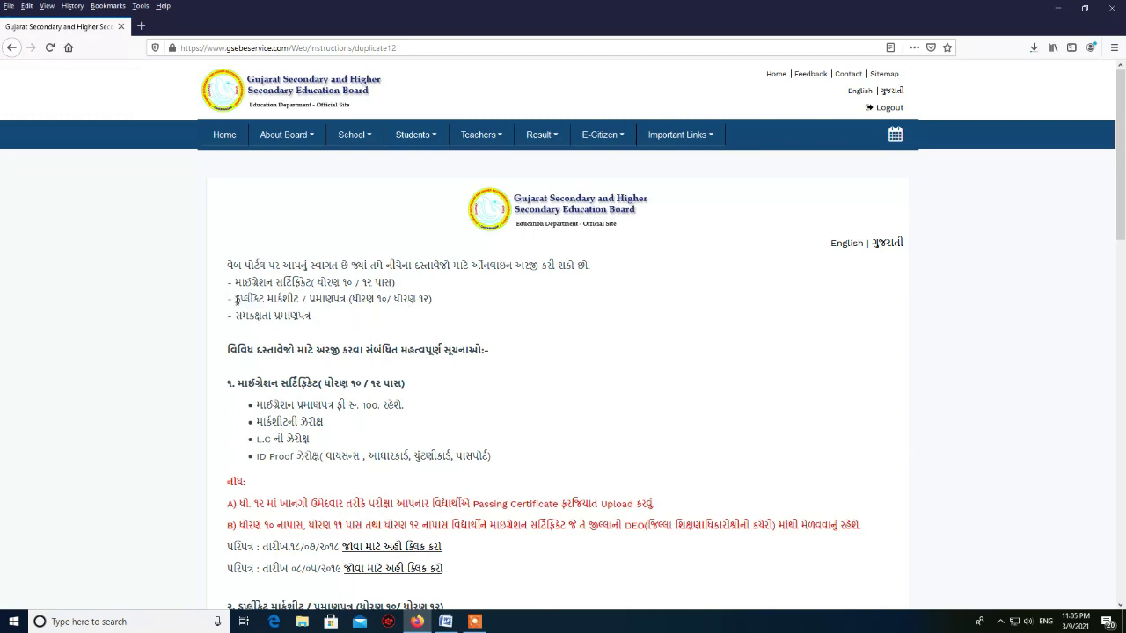
pyautogui.moveTo(236, 299); pyautogui.dragTo(326, 299)
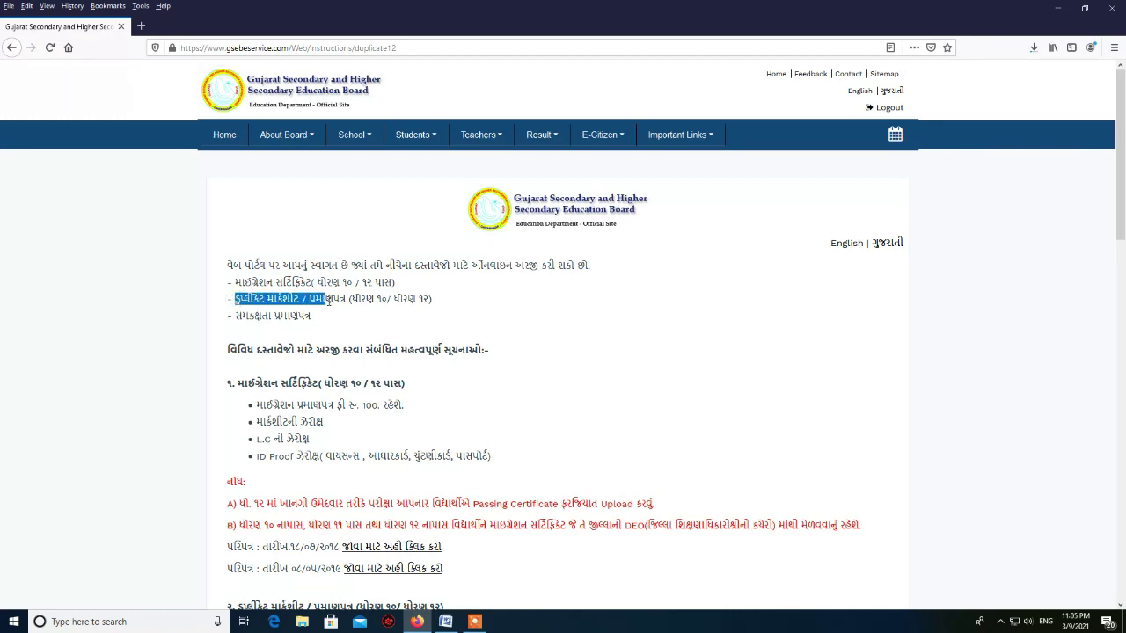
pyautogui.scroll(-5, 327, 299)
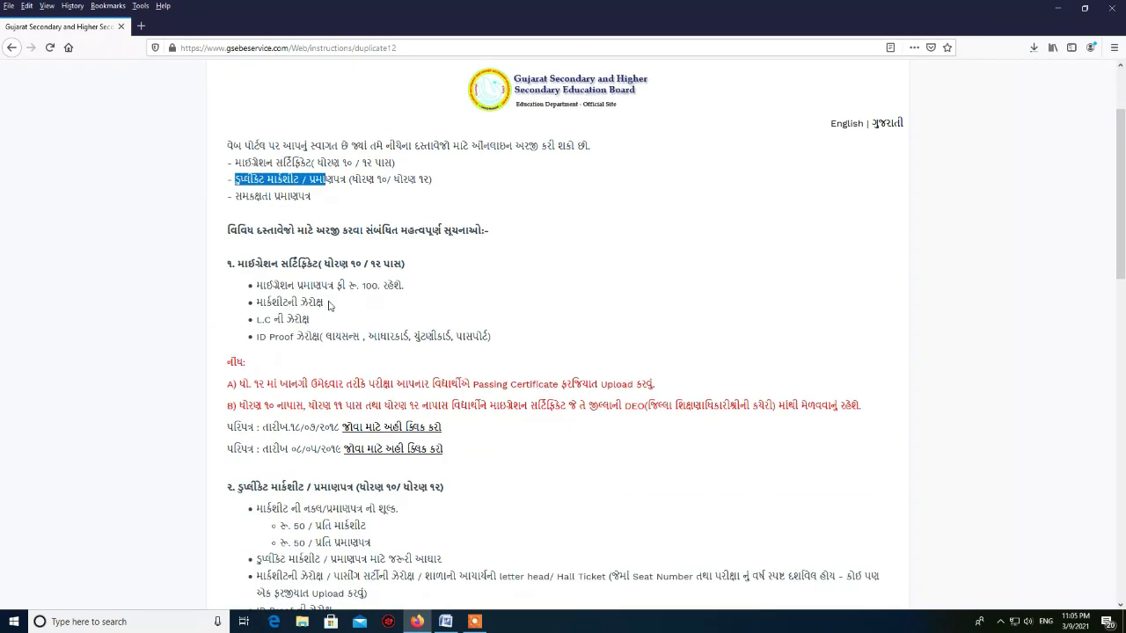
pyautogui.scroll(3, 327, 299)
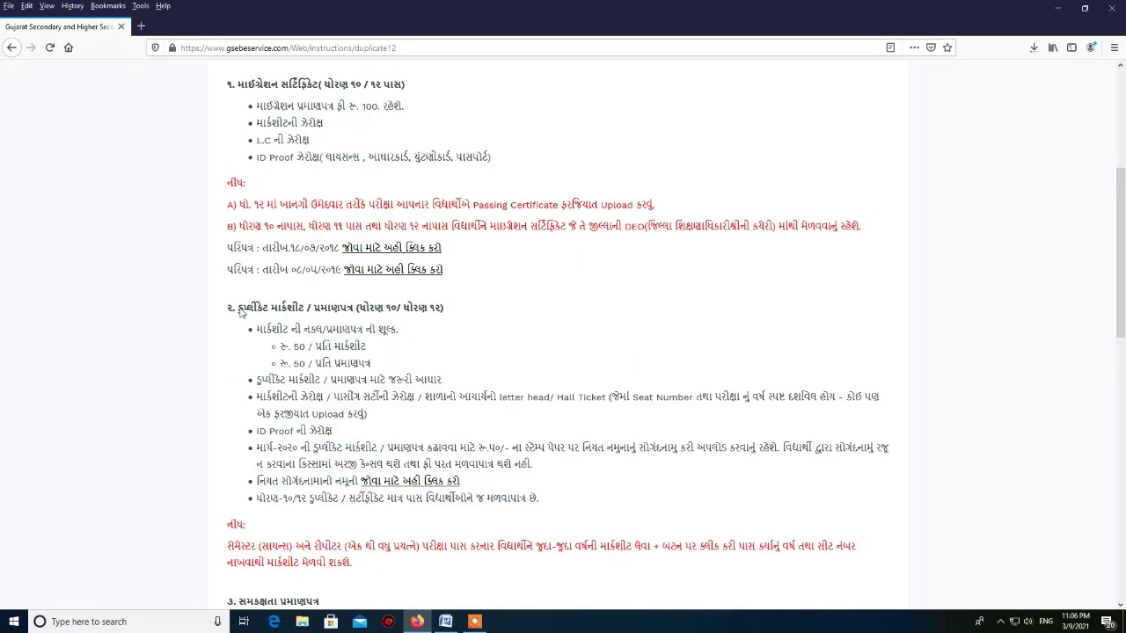
pyautogui.moveTo(237, 309); pyautogui.dragTo(457, 316)
pyautogui.click(457, 316)
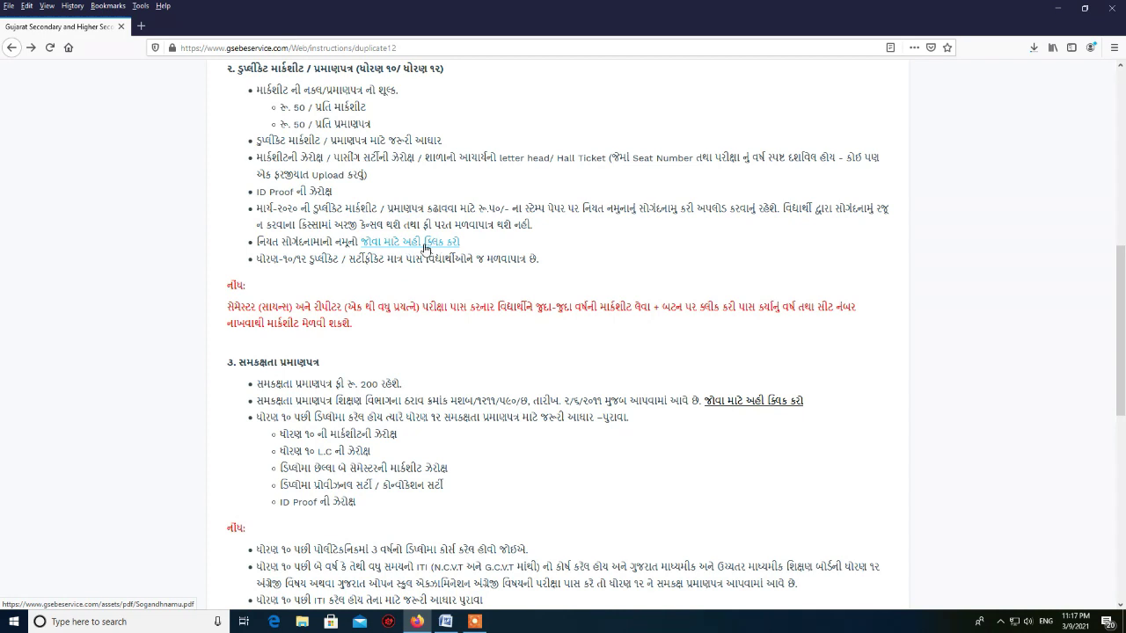
# View the sample affidavit for duplicate marksheets, and check the stamp-paper affidavit requirement back on the instructions page
pyautogui.click(426, 247)
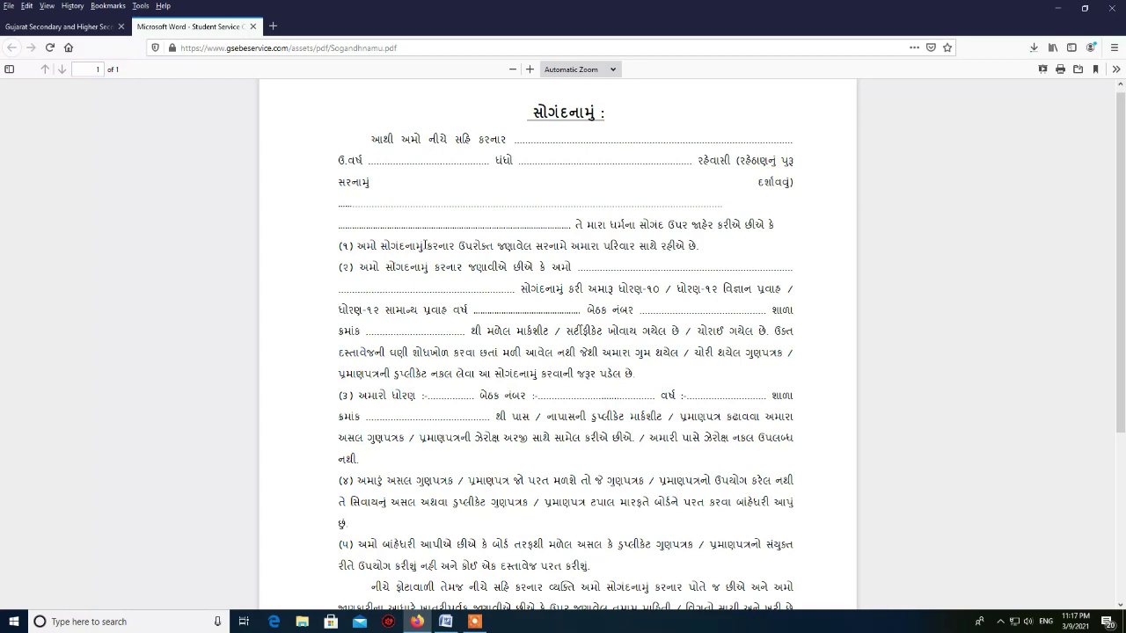
pyautogui.hotkey('ctrl', 'shift', 'Tab')
pyautogui.moveTo(485, 208); pyautogui.dragTo(754, 212)
pyautogui.click(645, 265)
# Proceed past the instructions and start a new 12th duplicate marksheet/certificate application
pyautogui.scroll(-3, 644, 265)
pyautogui.scroll(-10, 644, 265)
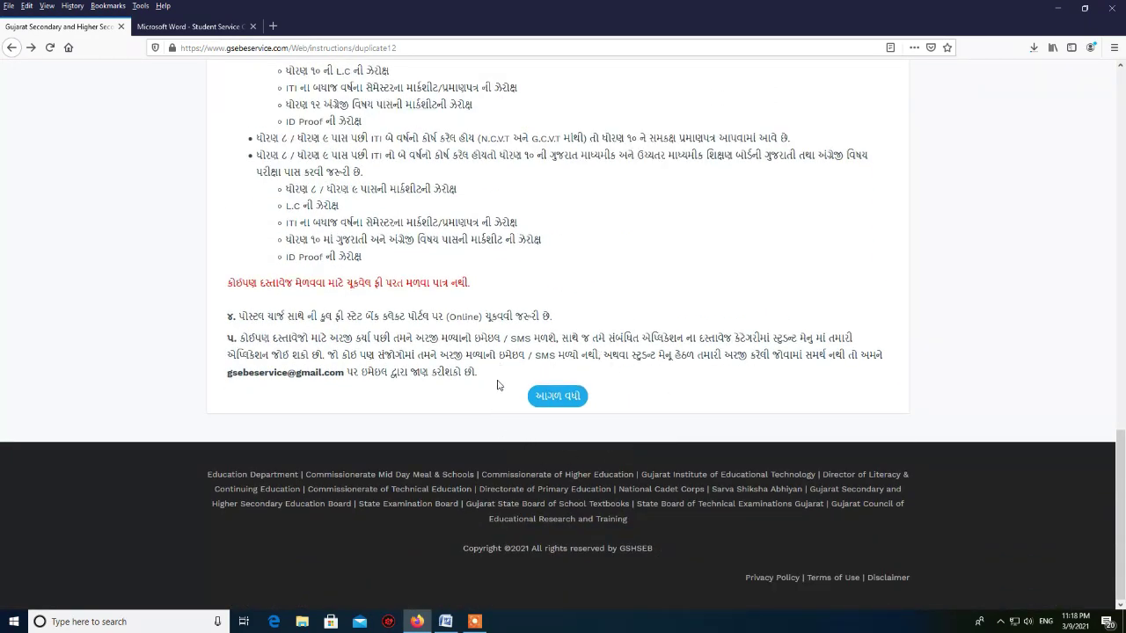
pyautogui.click(559, 402)
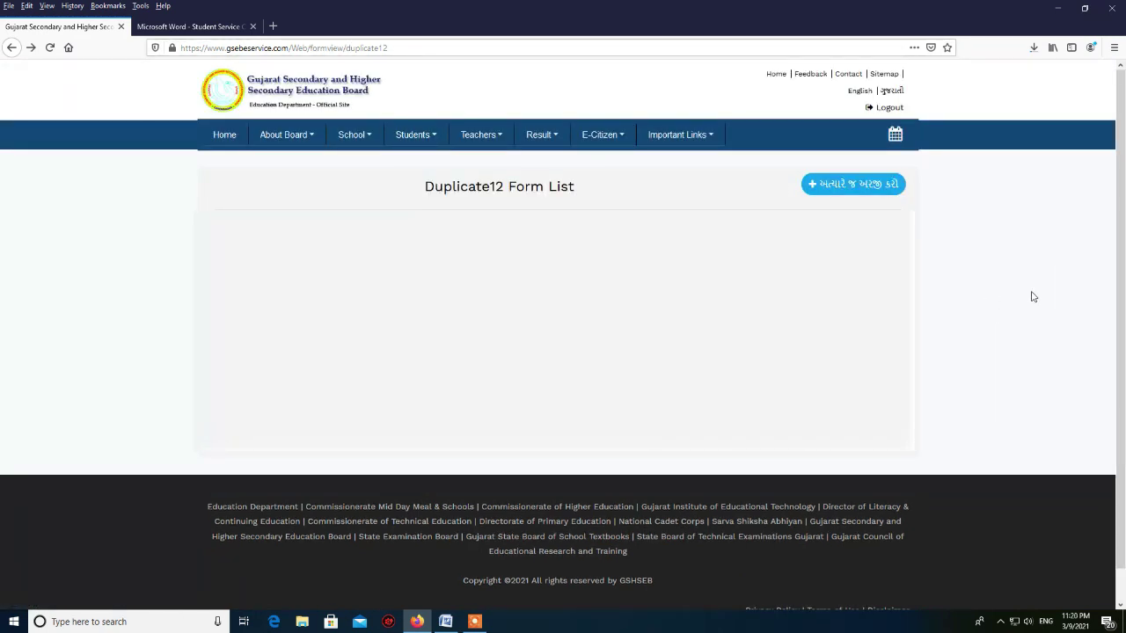
pyautogui.click(867, 190)
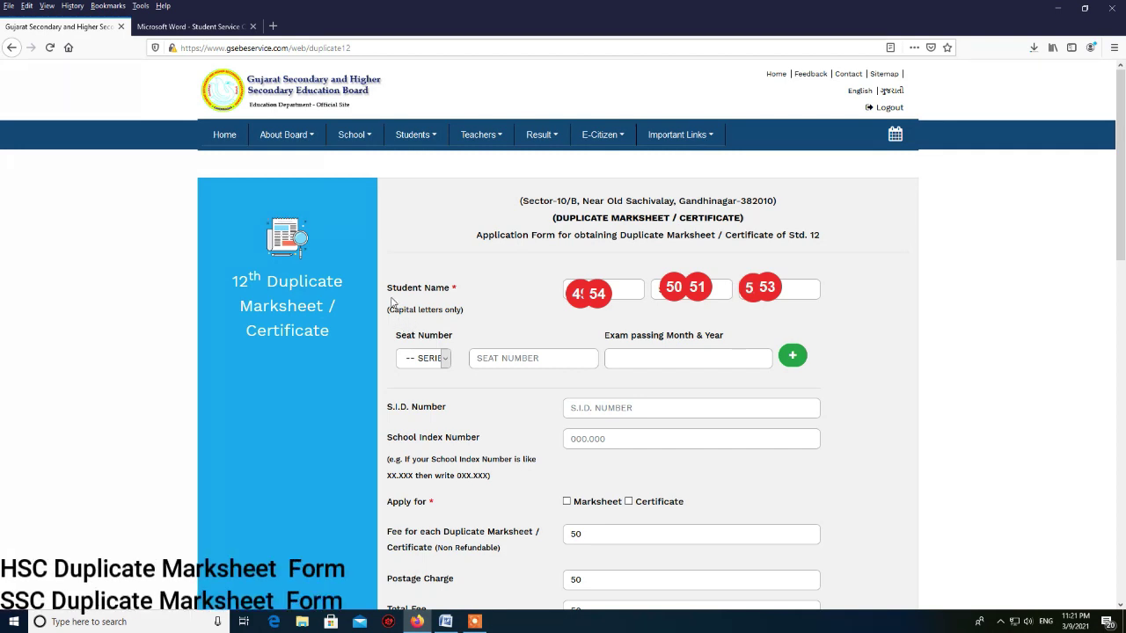
# Set the seat number series to G and place the cursor in the School Index Number field
pyautogui.click(443, 360)
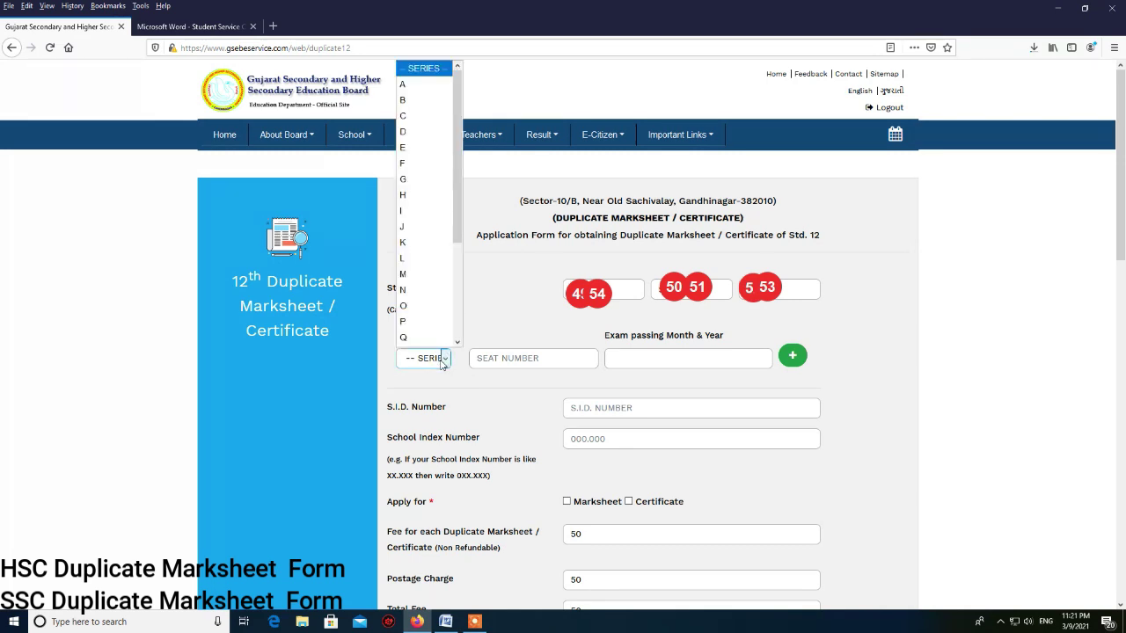
pyautogui.click(415, 181)
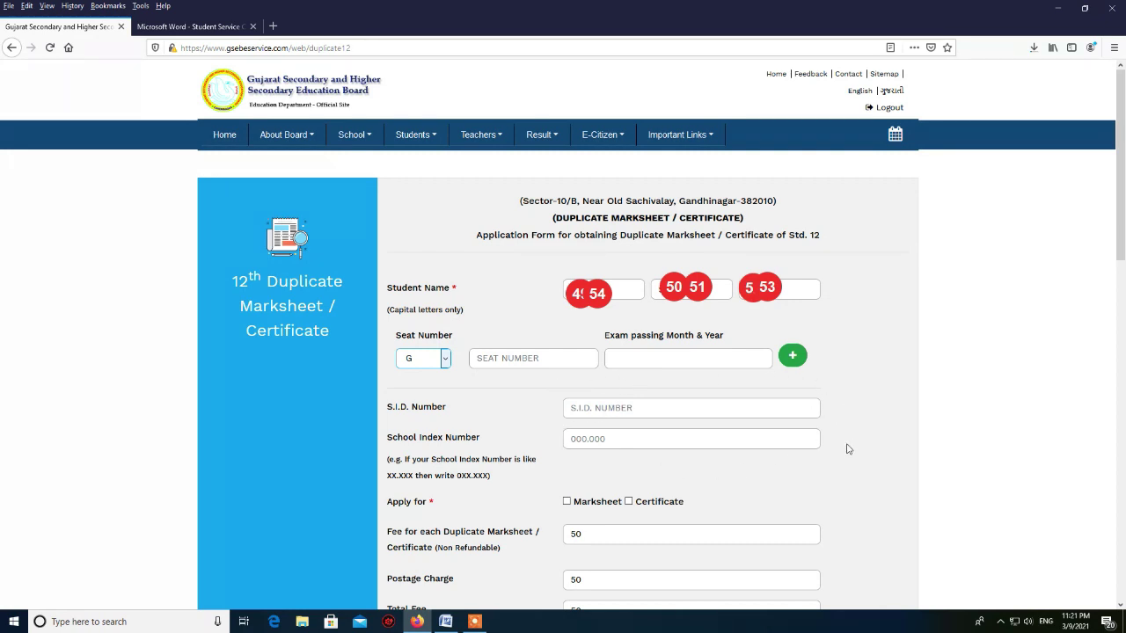
pyautogui.moveTo(404, 444); pyautogui.dragTo(482, 443)
pyautogui.click(577, 442)
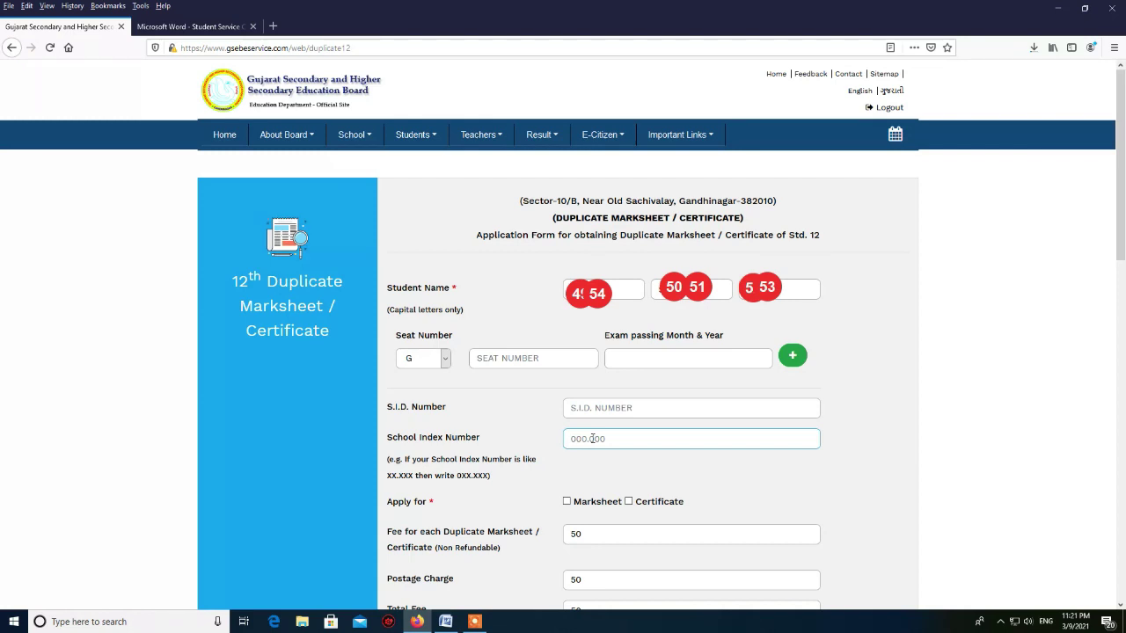
# Select both Marksheet and Certificate as the documents to apply for
pyautogui.scroll(-1, 440, 510)
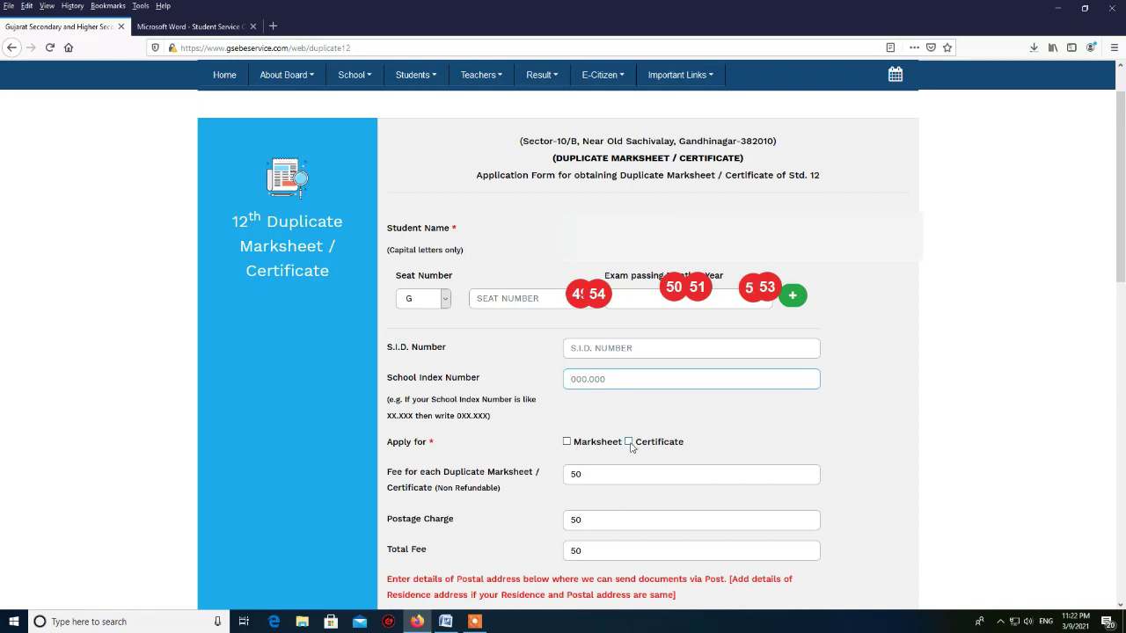
pyautogui.click(566, 443)
pyautogui.click(629, 444)
pyautogui.click(628, 443)
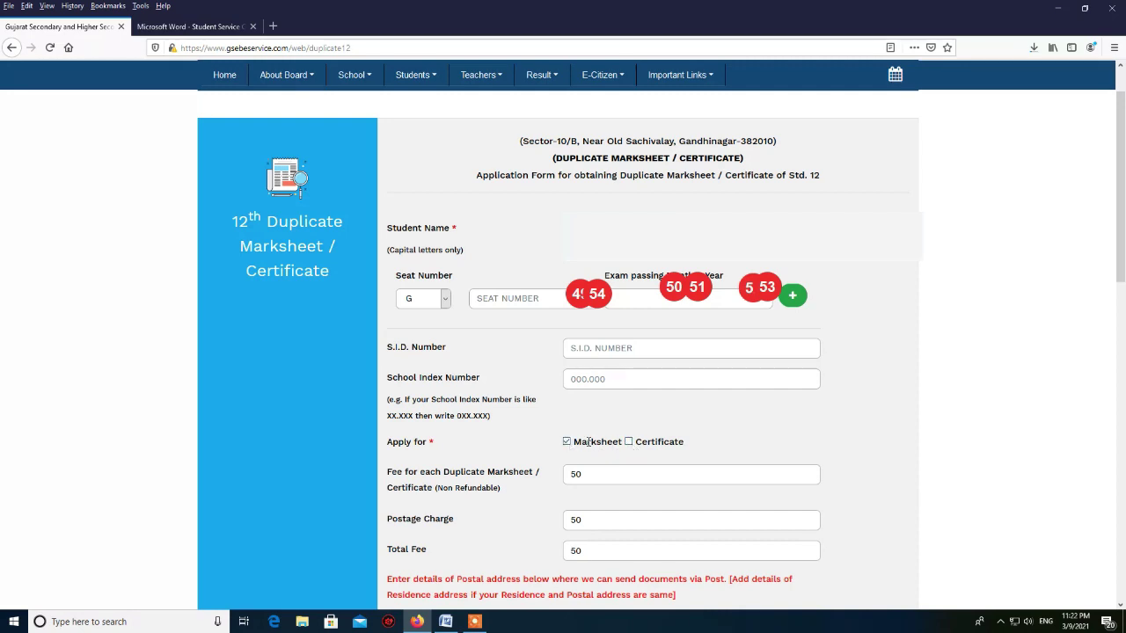
pyautogui.click(567, 442)
pyautogui.click(628, 442)
pyautogui.click(629, 442)
pyautogui.click(592, 443)
pyautogui.click(628, 442)
# Complete the pincode and the reason LOST DURING TRAVELLING, accept the declaration, and continue to the document upload page
pyautogui.scroll(-4, 591, 557)
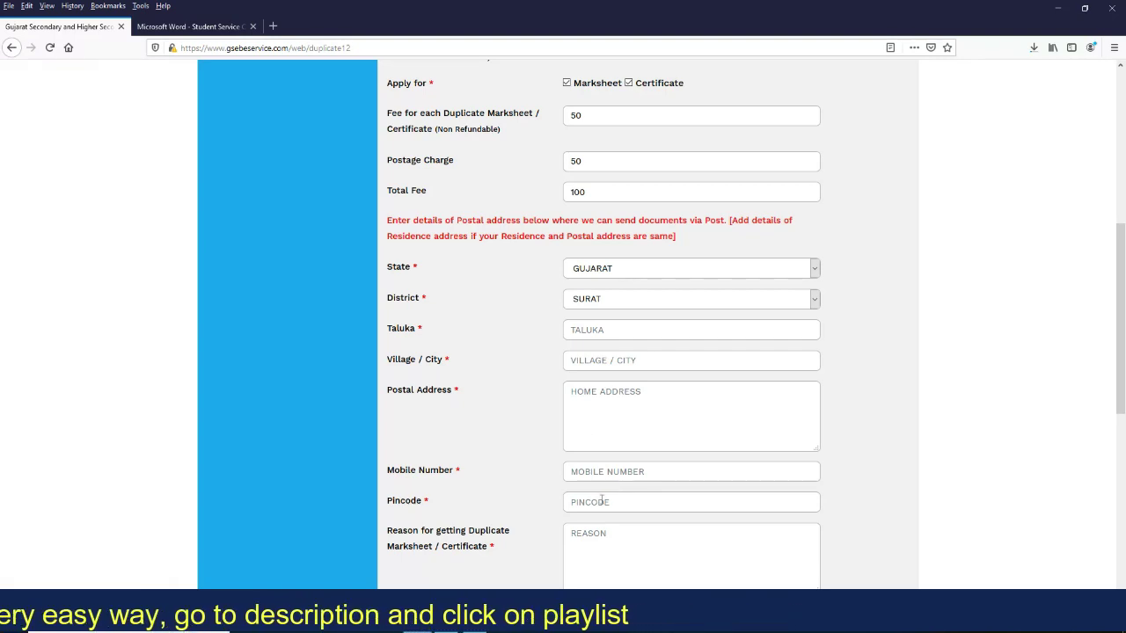
pyautogui.scroll(-1, 602, 543)
pyautogui.click(580, 442)
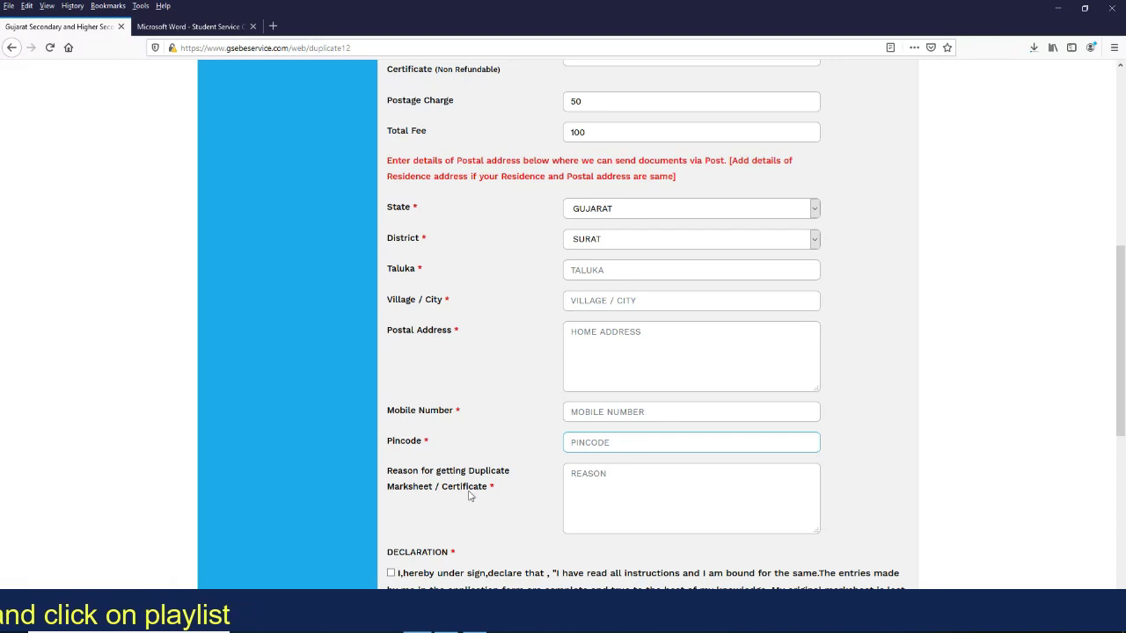
pyautogui.click(592, 484)
pyautogui.scroll(-3, 592, 482)
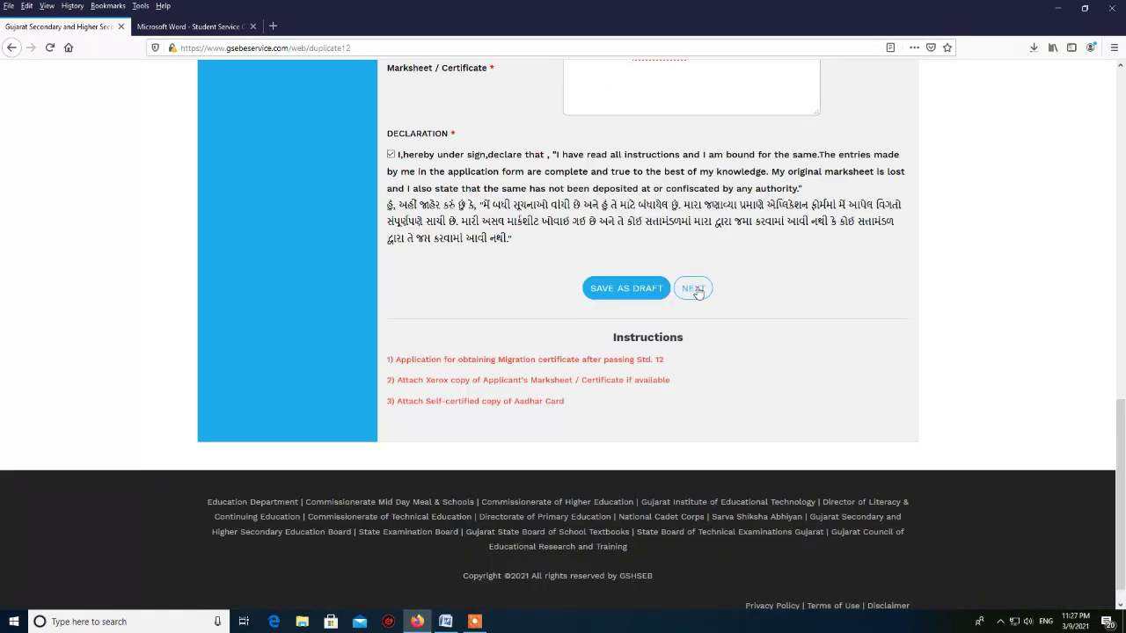
pyautogui.click(693, 288)
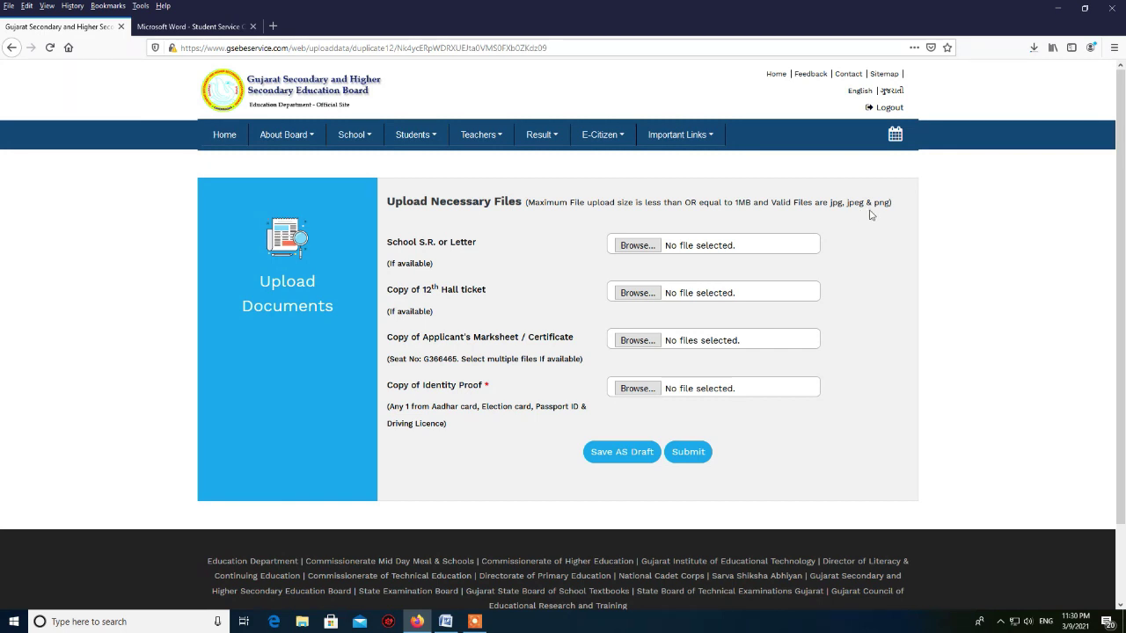
# Attach HSC MARKSHEET.jpg as the marksheet copy and Adhar card.jpg as the identity proof, and submit the documents
pyautogui.click(637, 341)
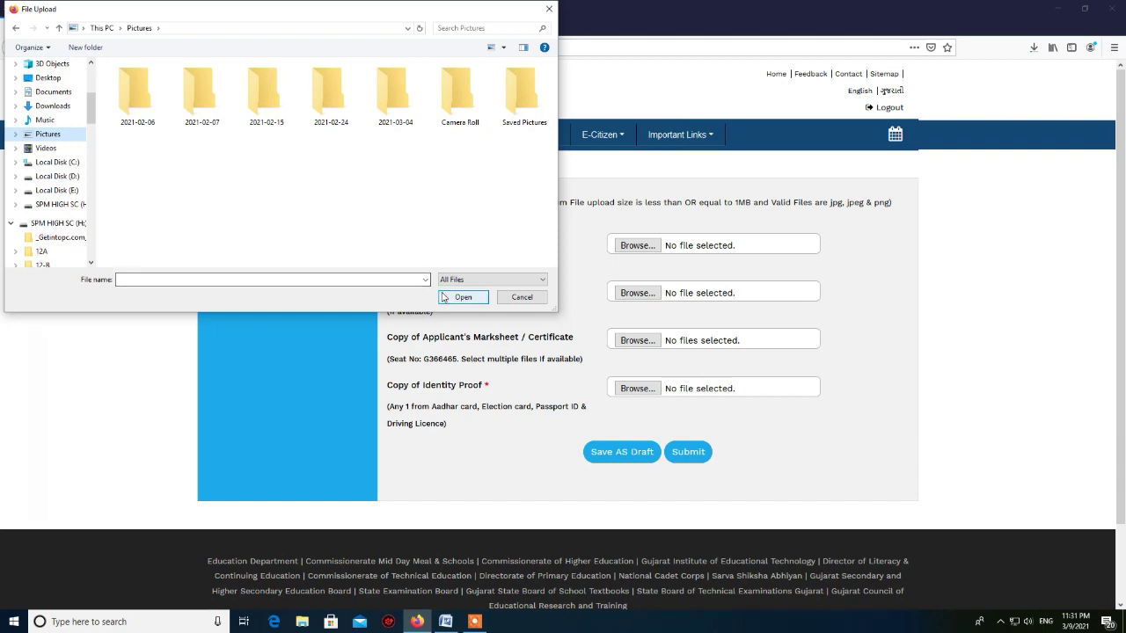
pyautogui.click(521, 298)
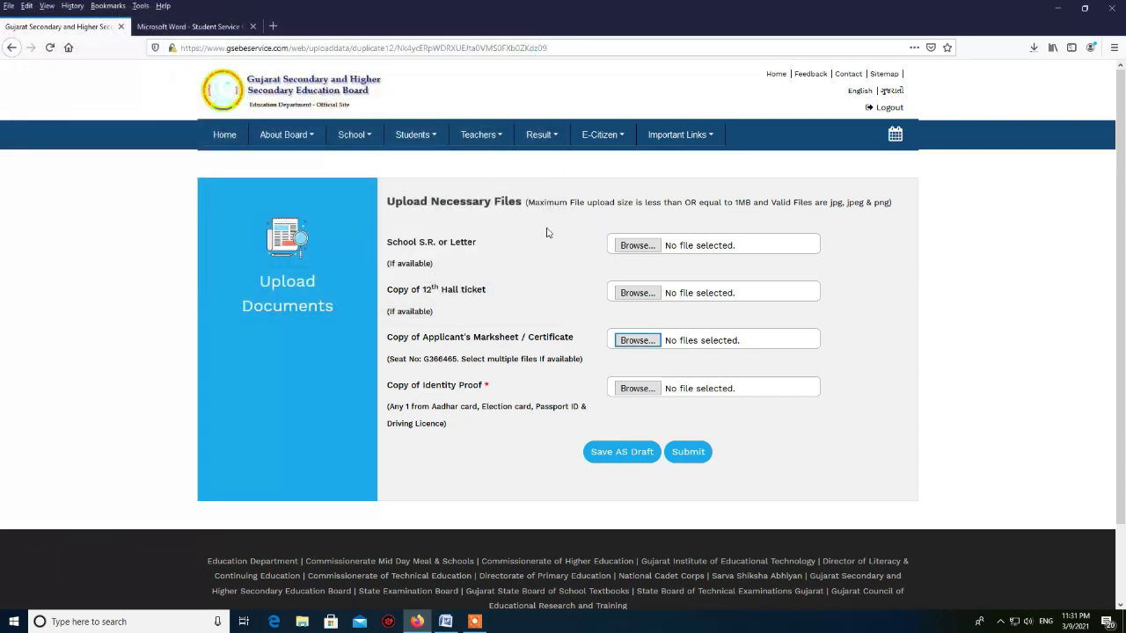
pyautogui.click(700, 454)
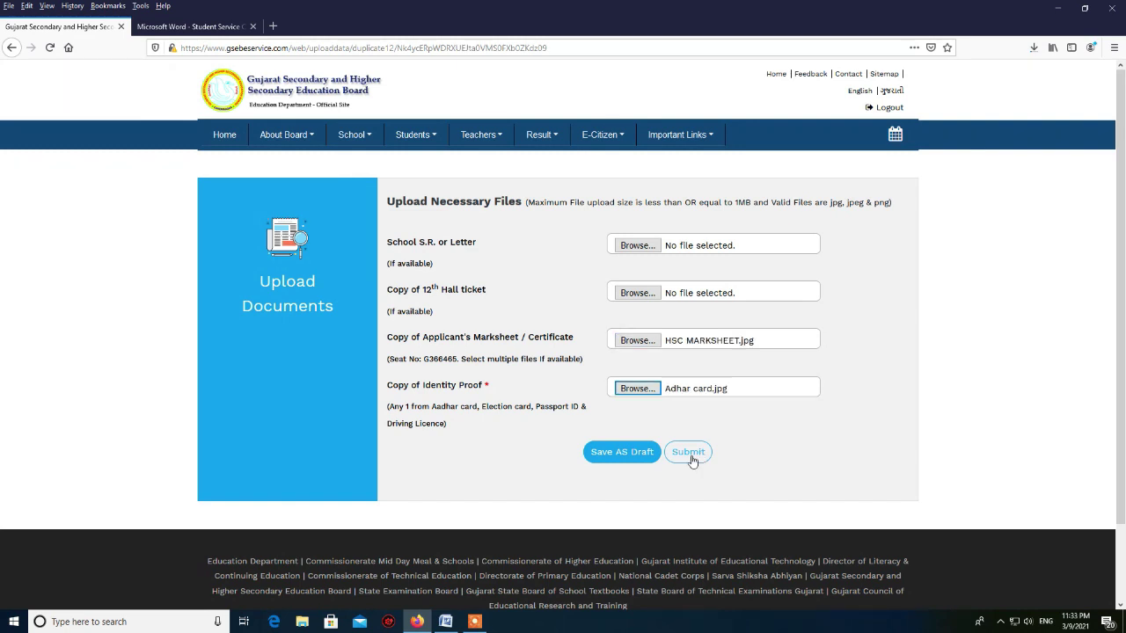
pyautogui.click(691, 459)
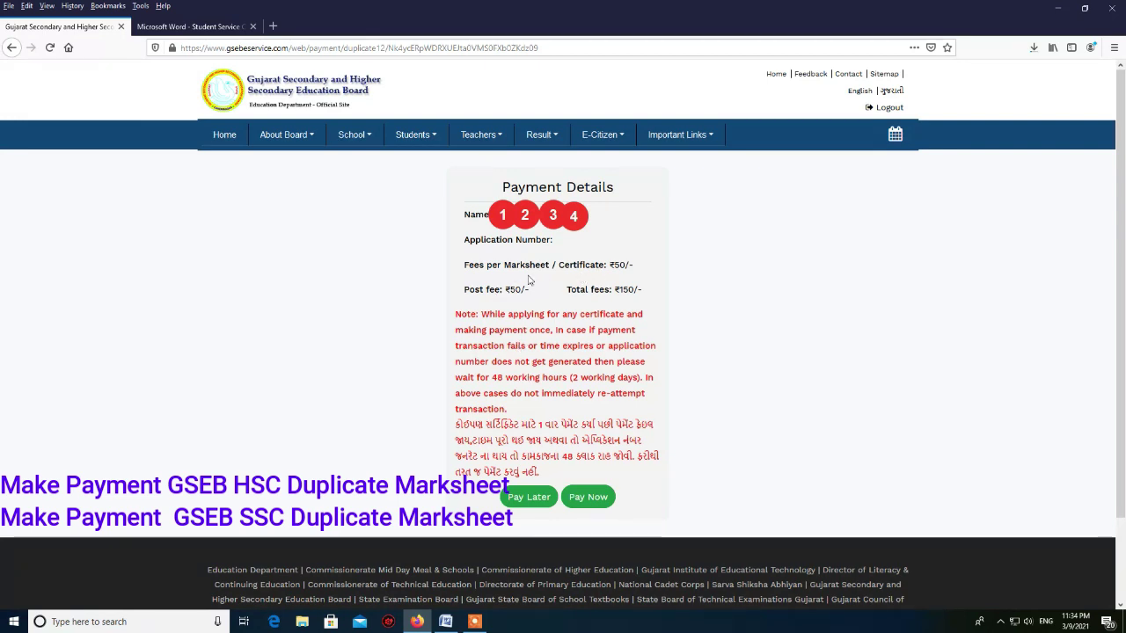
# Pay the application fee immediately, and view the paid application's printable details before switching to the board's home page
pyautogui.click(589, 498)
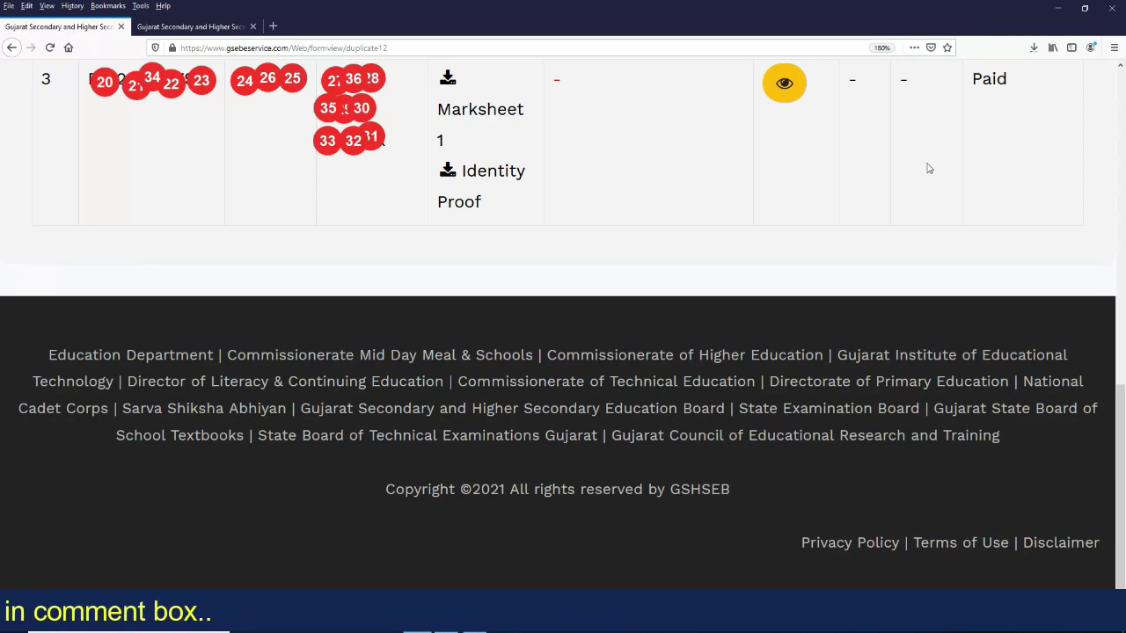
pyautogui.click(786, 87)
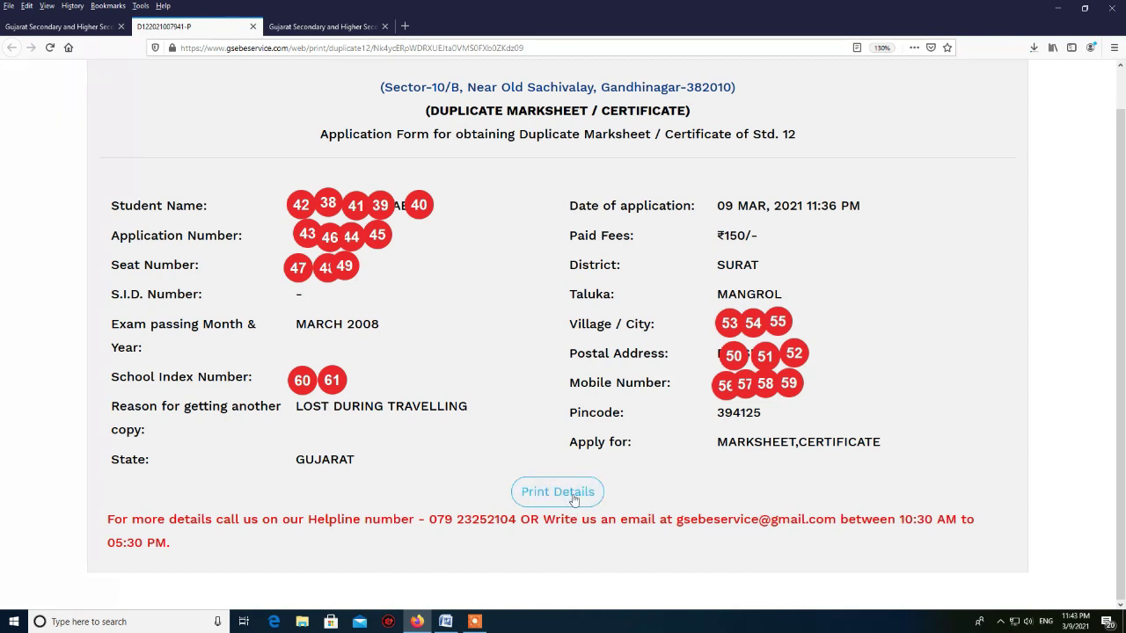
pyautogui.hotkey('ctrl', 'Tab')
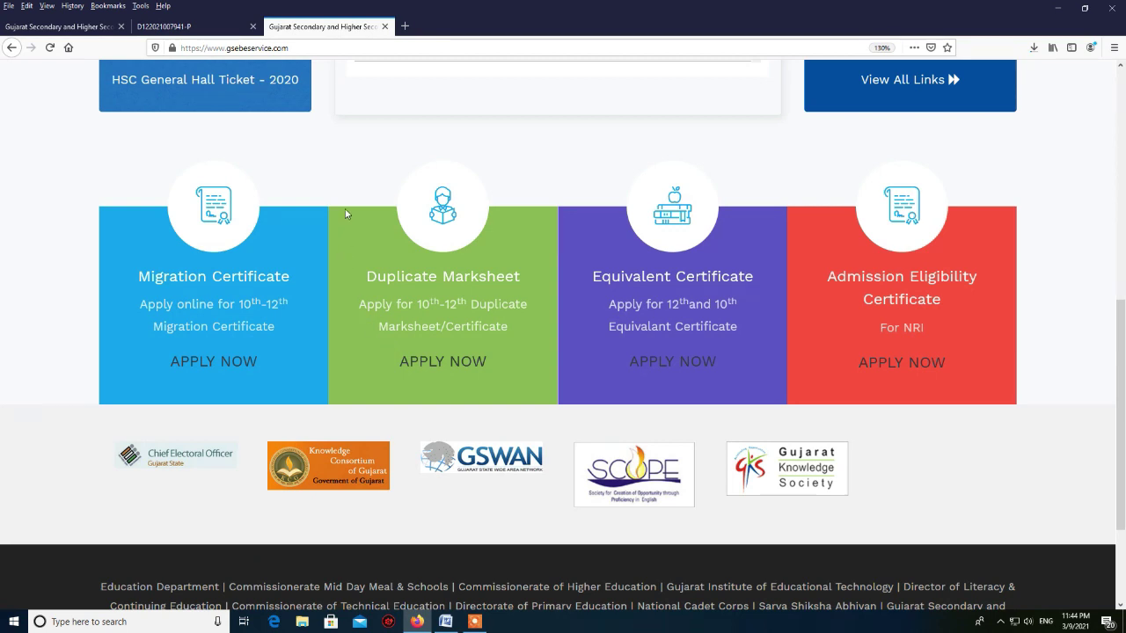